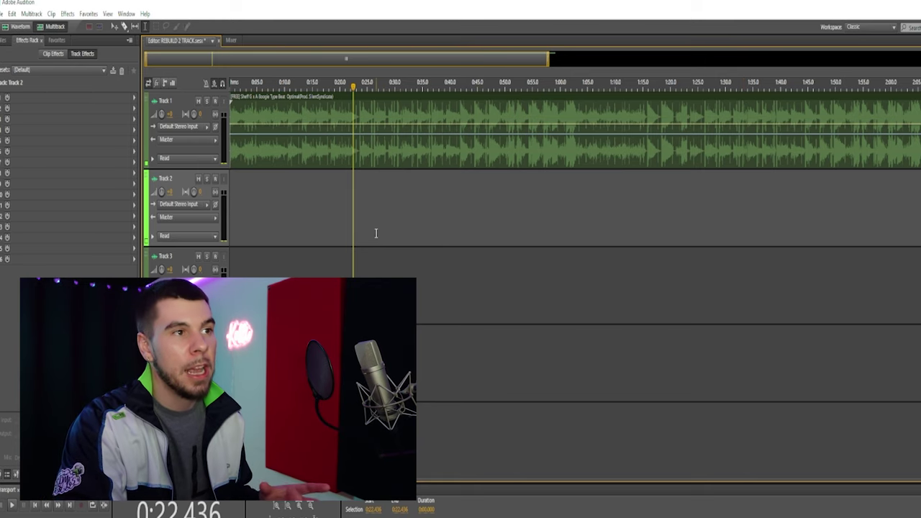
Try out time-range selections on the Track 1 beat (0:04–0:22, 0:23–0:41, 0:42–1:15), then clear them
click(326, 140)
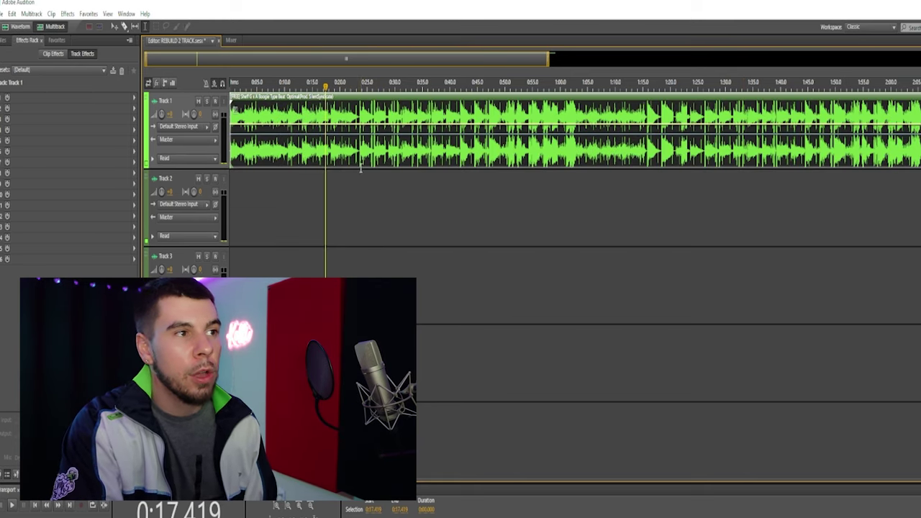
drag(356, 175, 459, 166)
drag(254, 201, 348, 175)
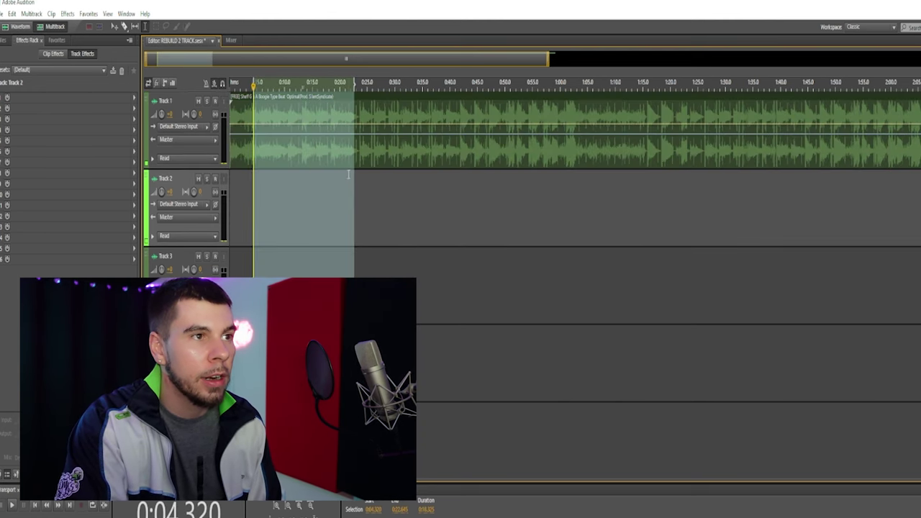
drag(463, 176, 588, 170)
drag(355, 171, 457, 166)
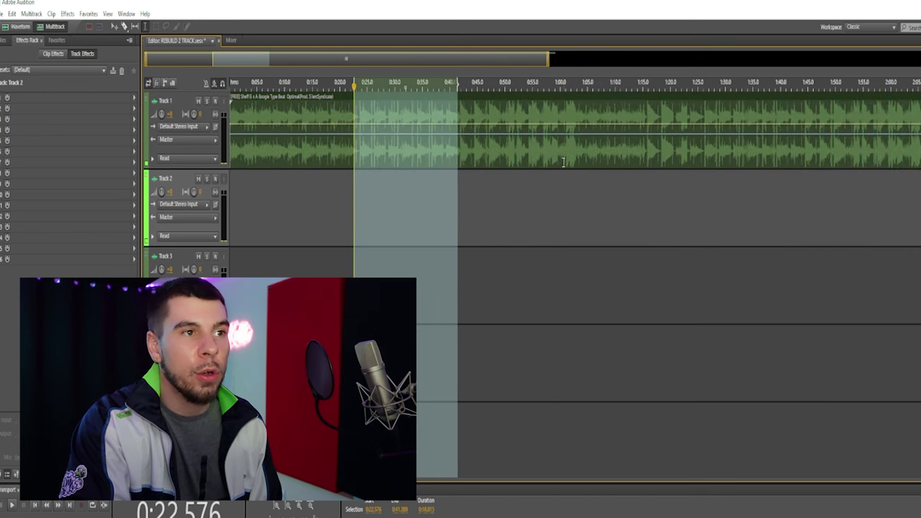
drag(563, 162, 453, 162)
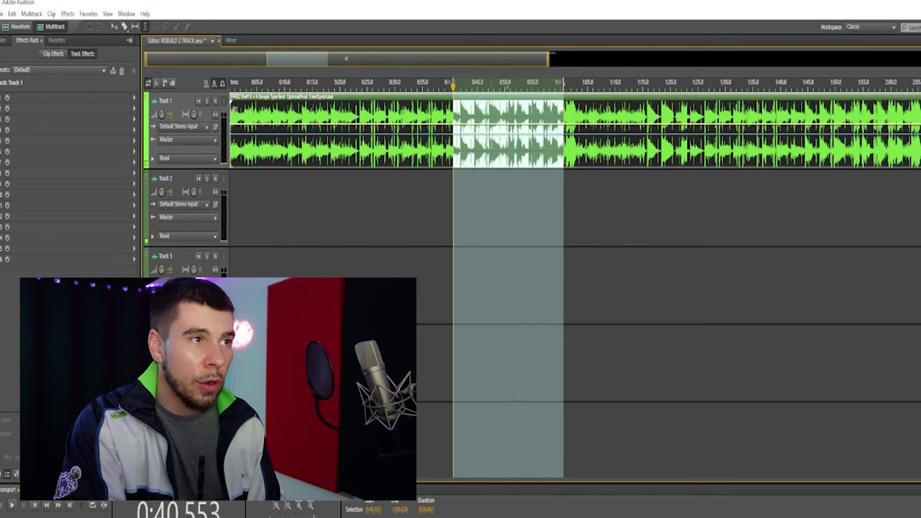
drag(571, 181, 646, 173)
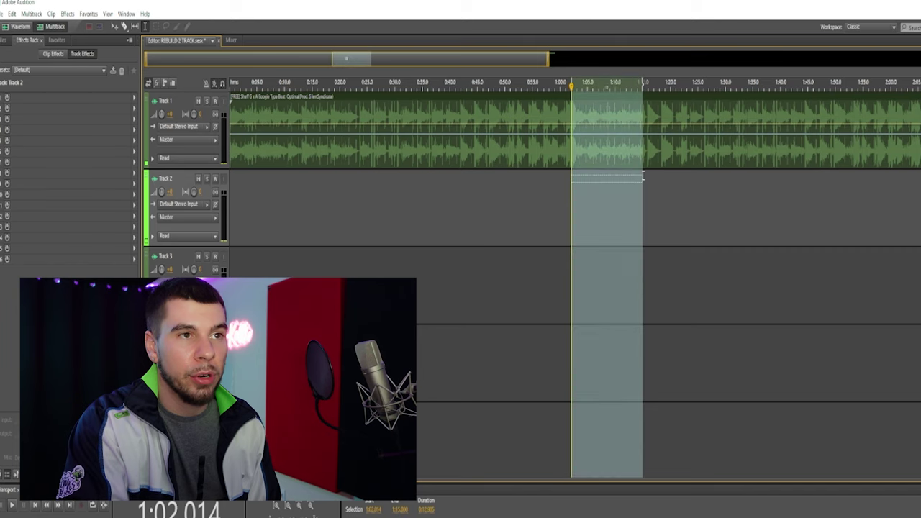
click(360, 178)
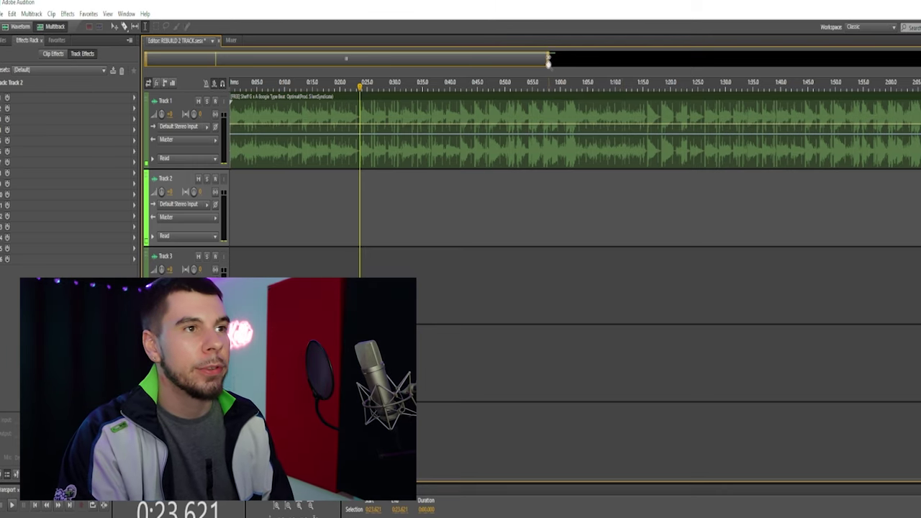
Zoom in and split the Track 1 beat clip at 0:30.783 with Ctrl+K
drag(548, 61, 310, 61)
click(497, 192)
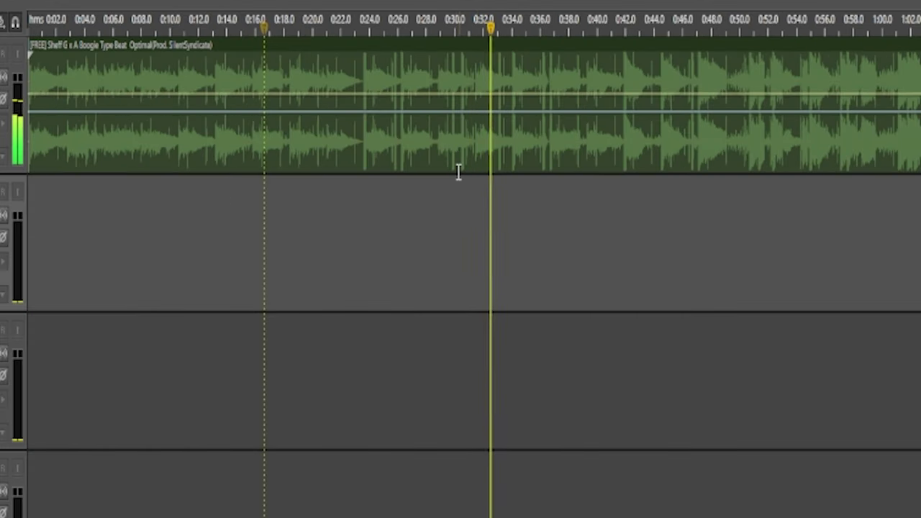
click(467, 184)
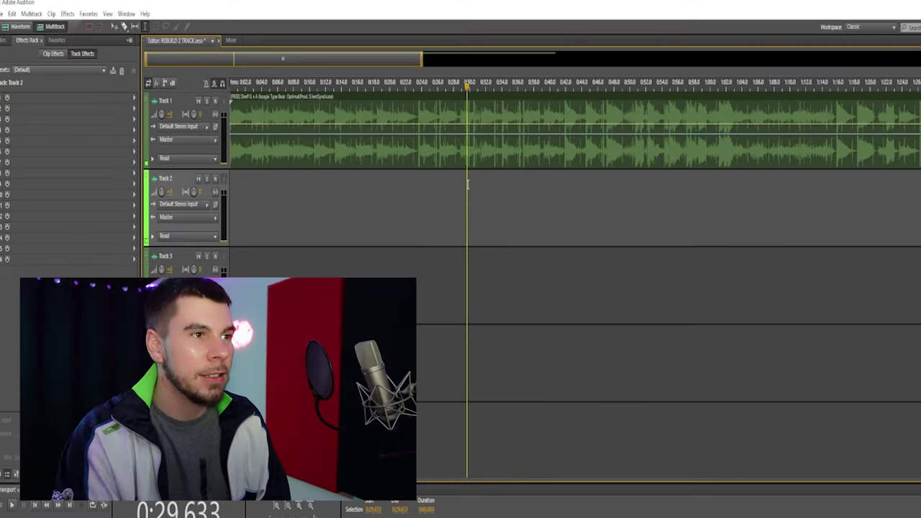
click(476, 158)
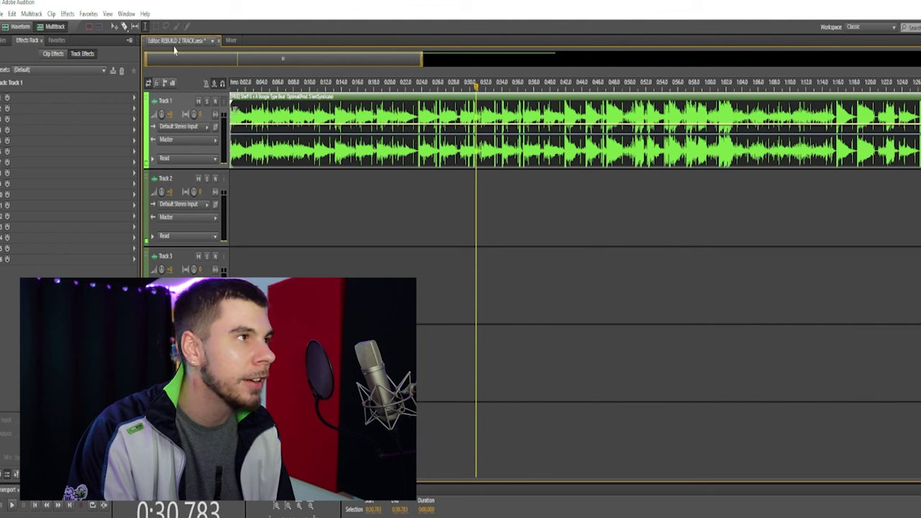
key(ctrl+k)
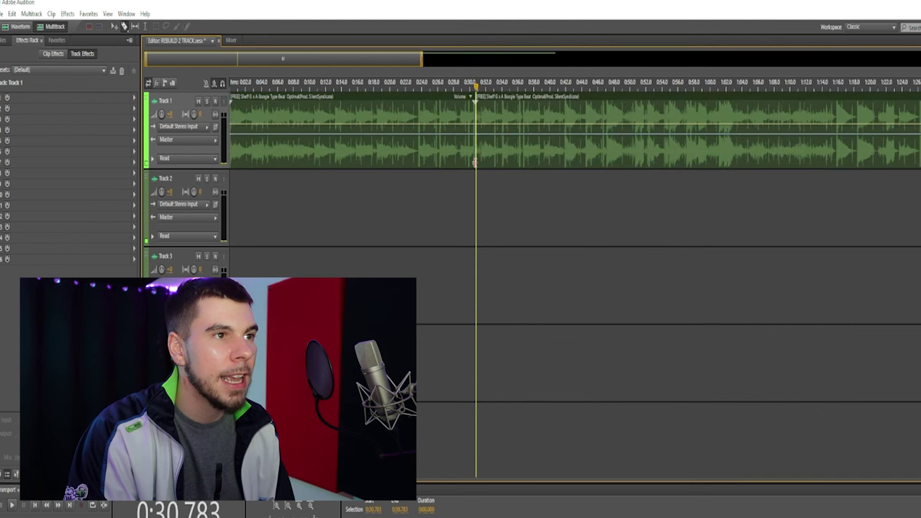
Razor-cut the beat again at about 0:41, then play it back from 0:21
click(564, 164)
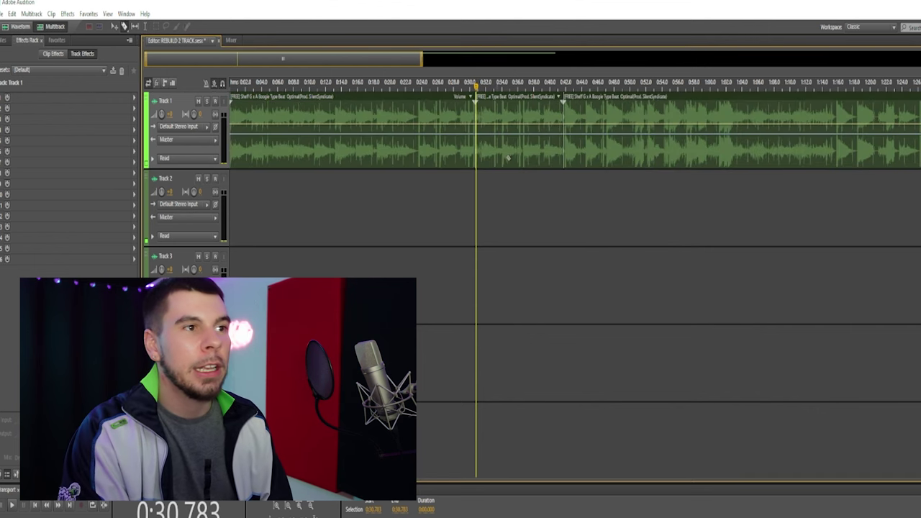
click(314, 84)
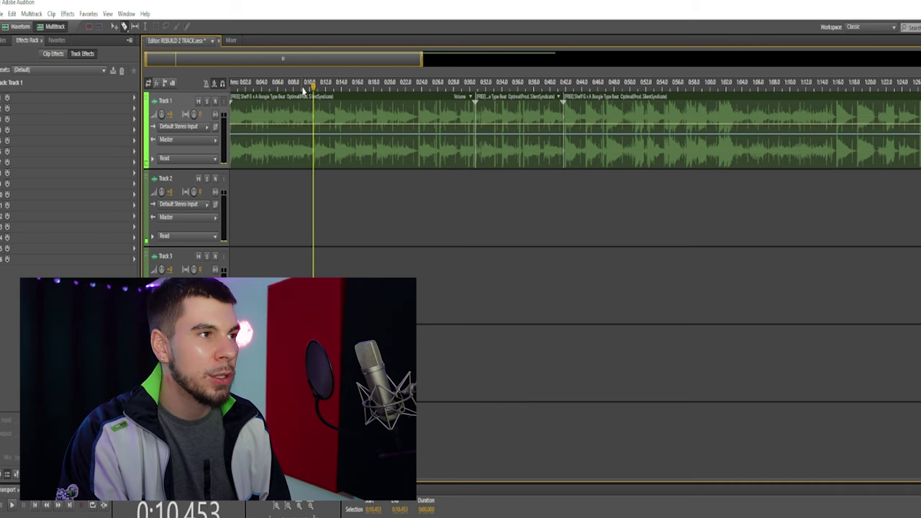
click(304, 84)
click(398, 84)
key(space)
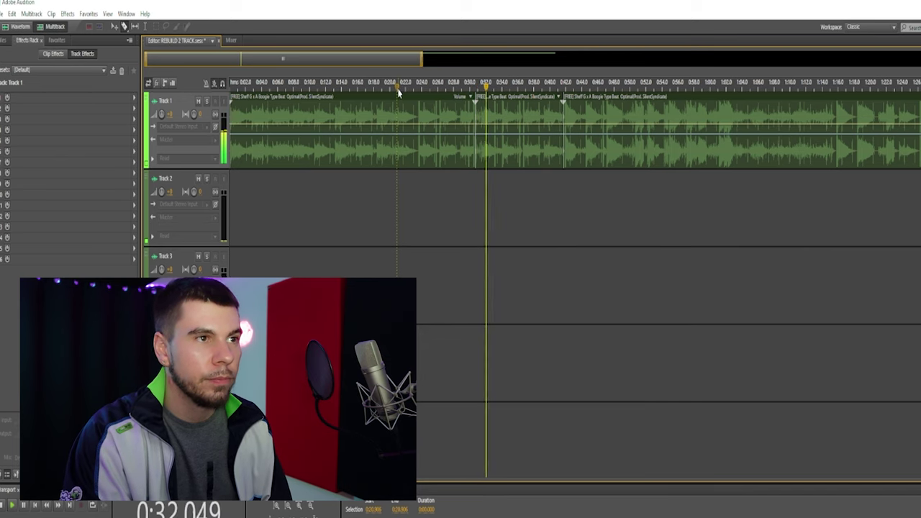
key(space)
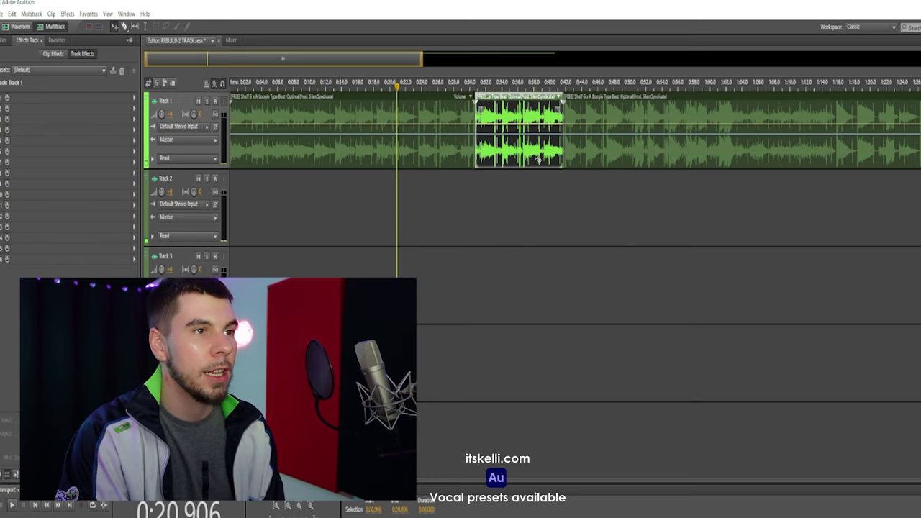
Delete the 0:30.8–0:41 verse clip and play back from the chorus clip at about 0:41.2
key(Delete)
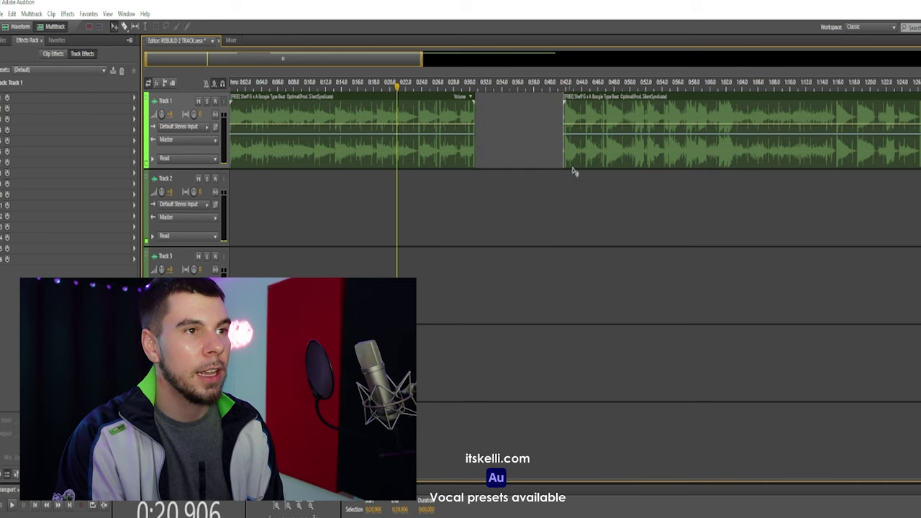
click(560, 85)
key(space)
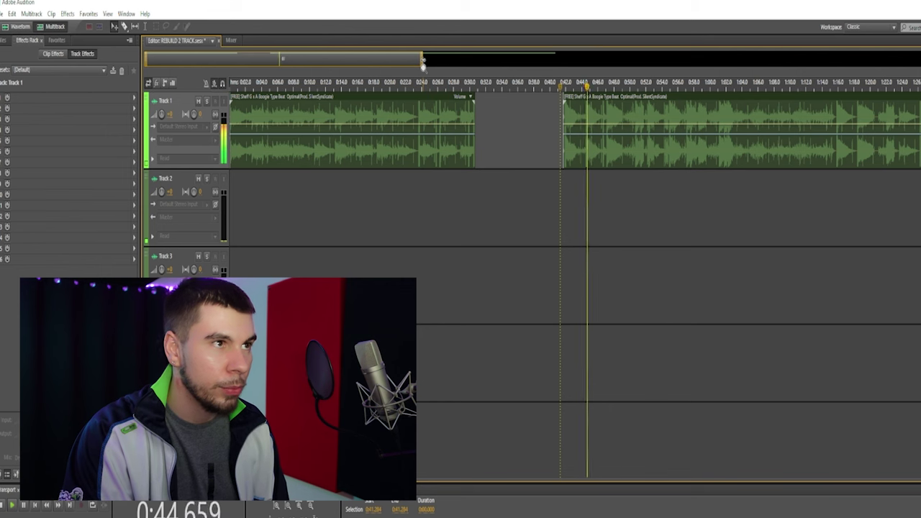
Extend the first beat clip's end slightly, viewed from the playhead at 0:28.9
key(space)
drag(422, 64, 296, 61)
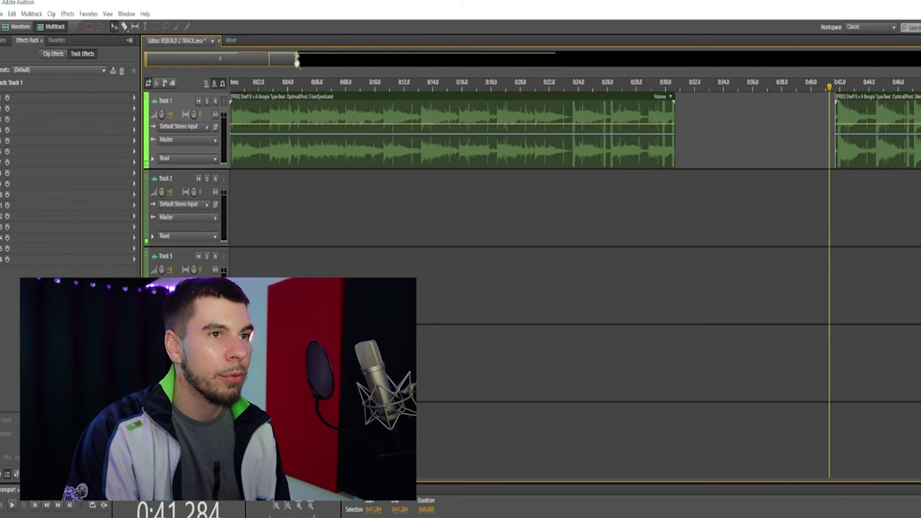
click(650, 86)
drag(674, 162, 699, 158)
Play back the extended end, then move the chorus clip onto Track 2, snapped to the playhead at 0:31.4
key(space)
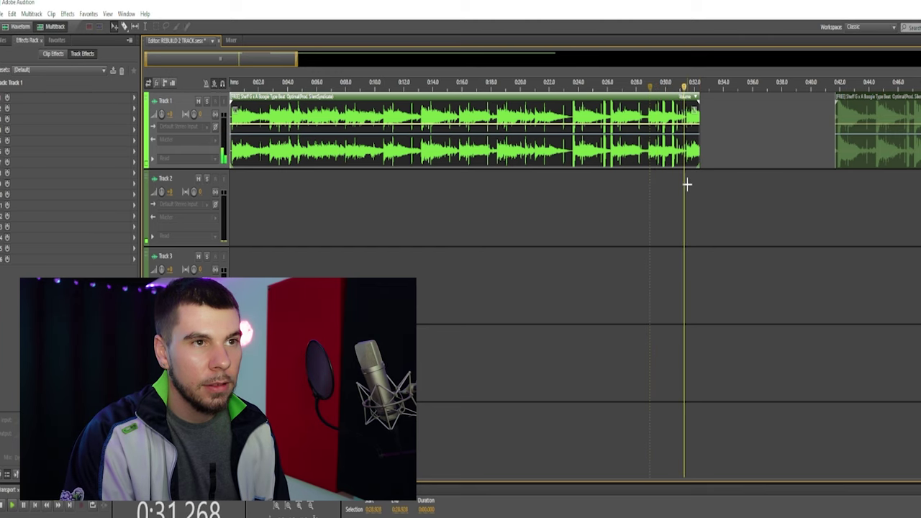
key(space)
drag(689, 85, 686, 85)
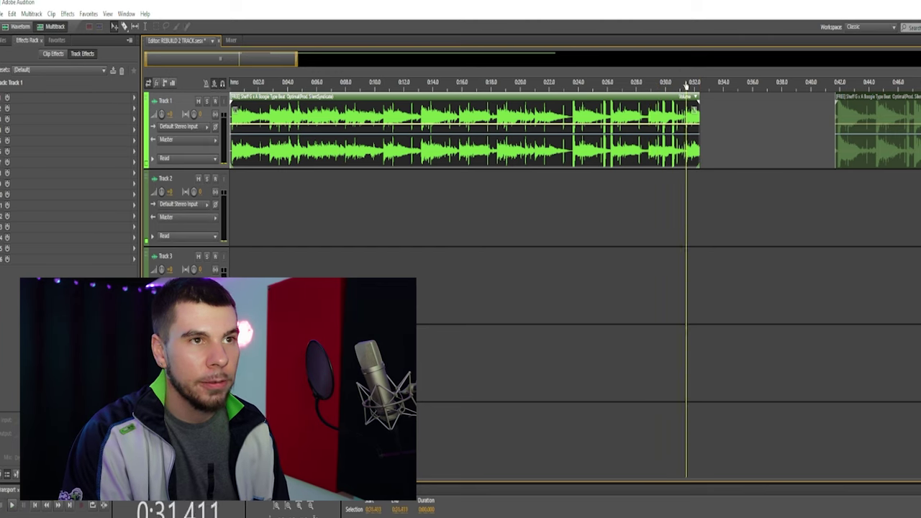
drag(858, 108, 443, 232)
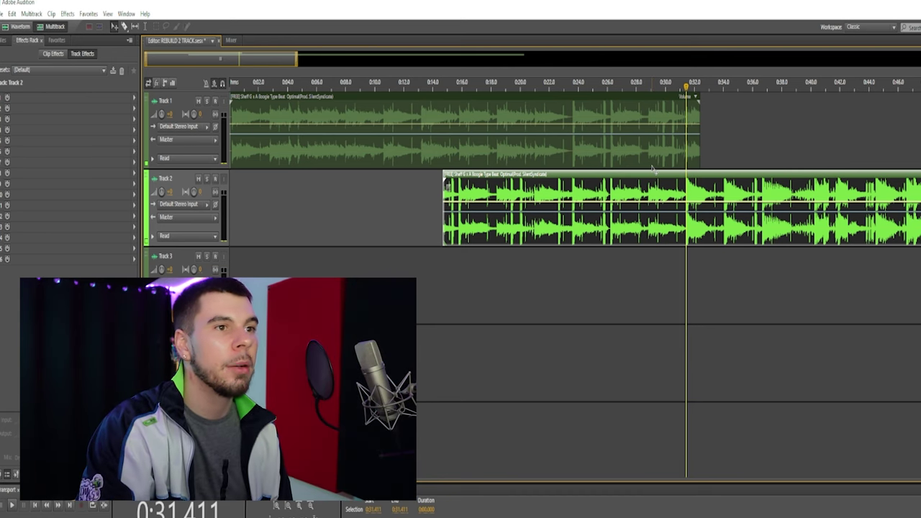
Set the playhead on the waveform onset at 0:26.24 and snap the Track 2 clip's start to it
click(590, 160)
click(603, 205)
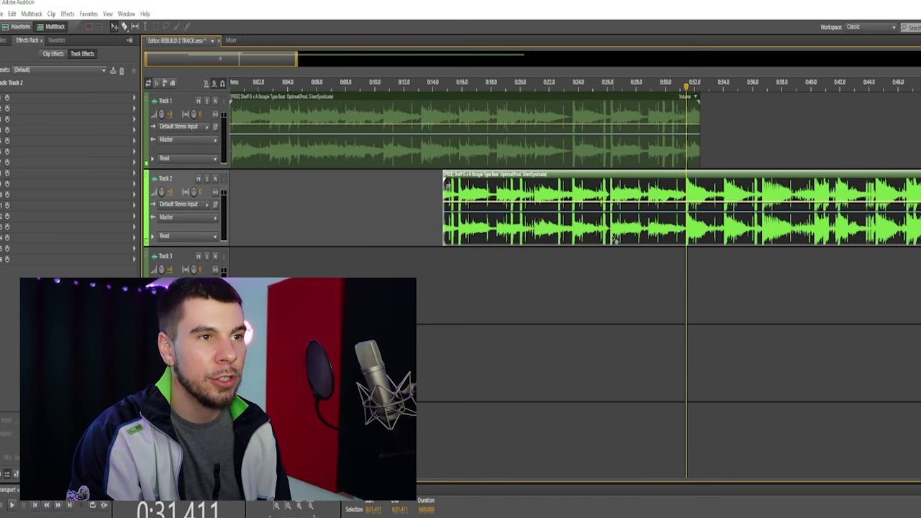
click(612, 158)
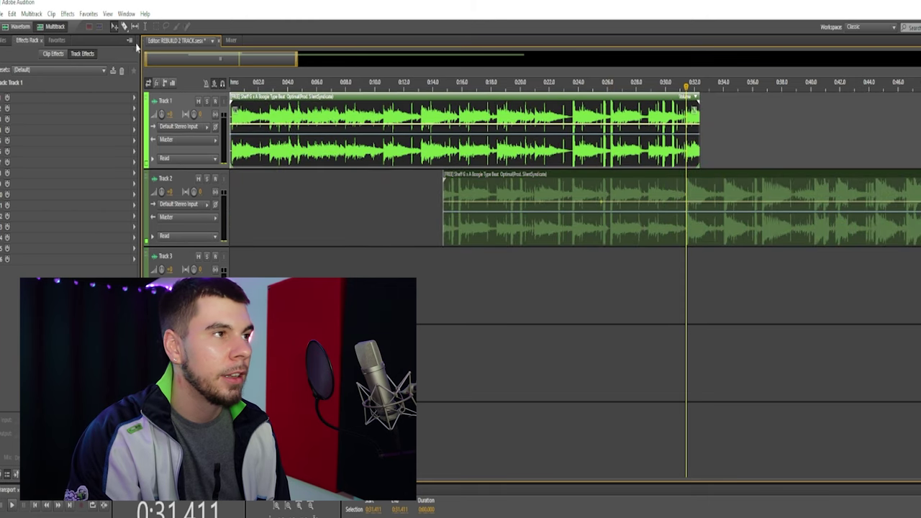
drag(145, 57, 217, 58)
drag(296, 62, 222, 63)
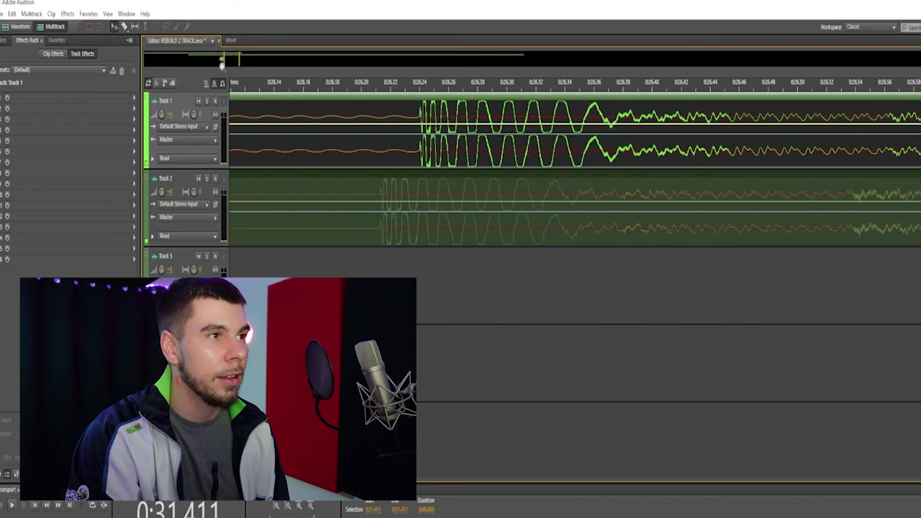
click(418, 86)
drag(418, 86, 419, 84)
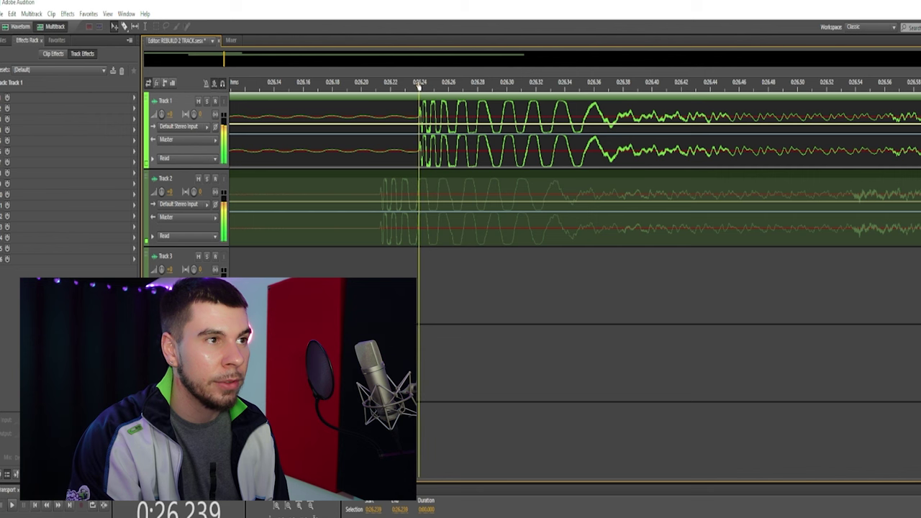
drag(386, 182, 425, 186)
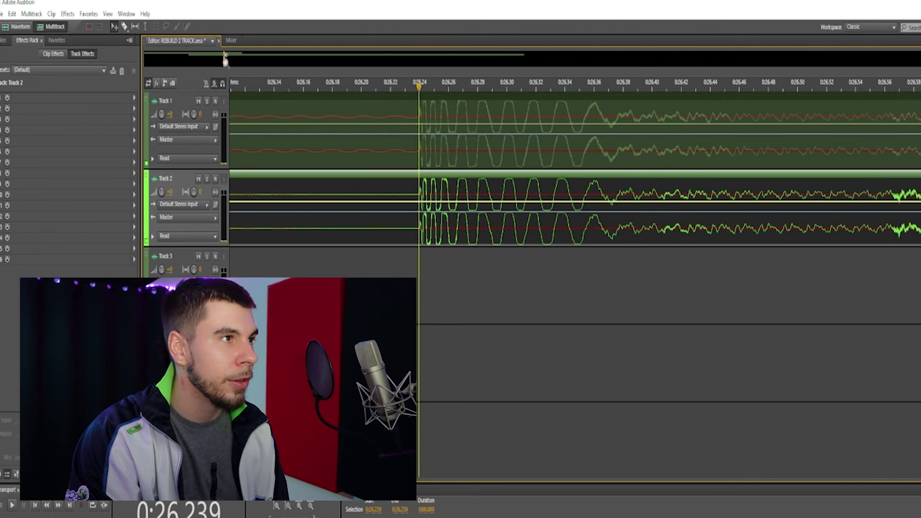
Zoom in on the onset and scrub it to check the Track 1 and Track 2 alignment
scroll(224, 62, up, 4)
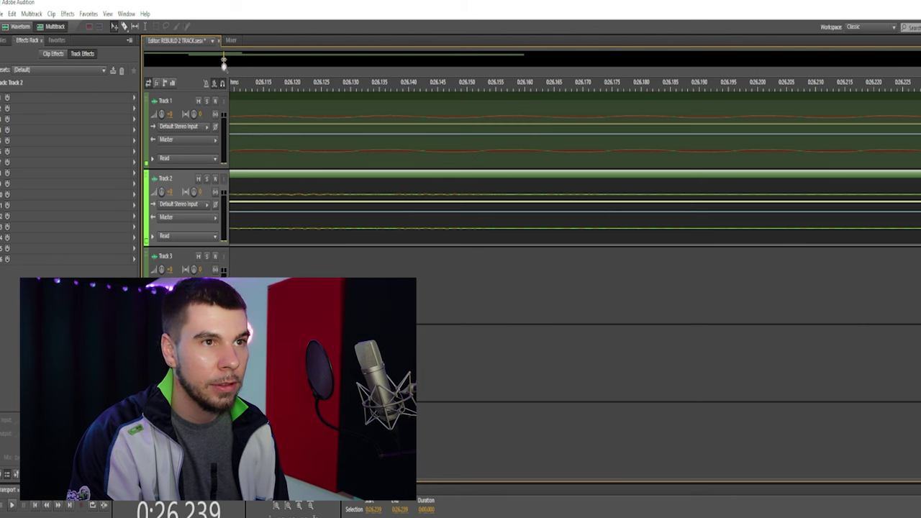
scroll(224, 62, down, 4)
scroll(224, 62, up, 4)
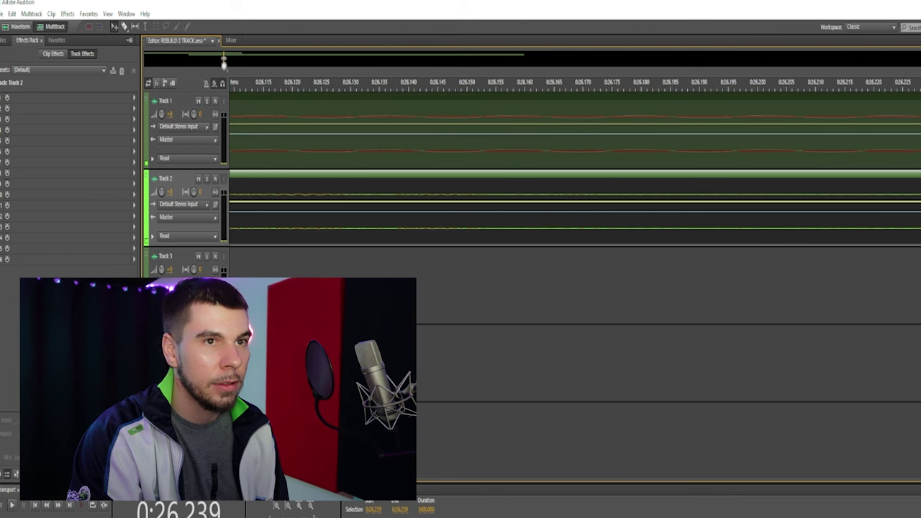
scroll(224, 63, down, 4)
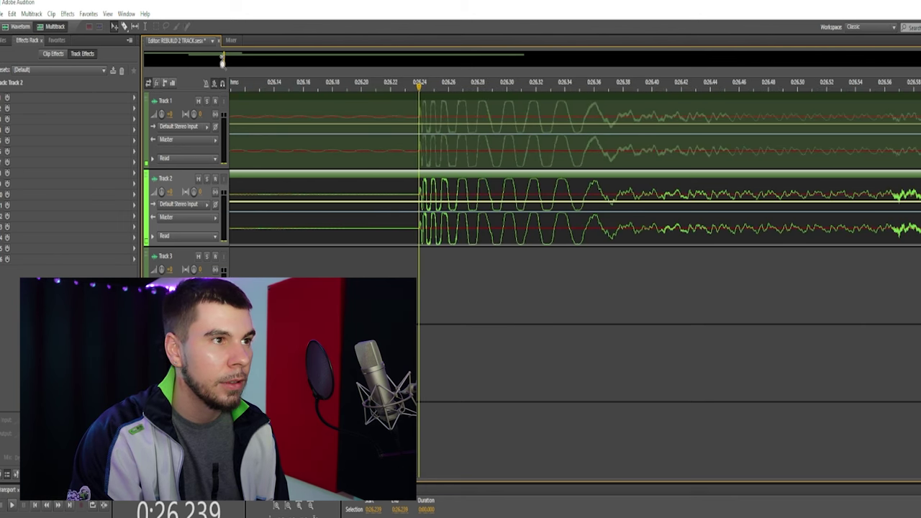
scroll(222, 62, up, 4)
scroll(224, 61, down, 5)
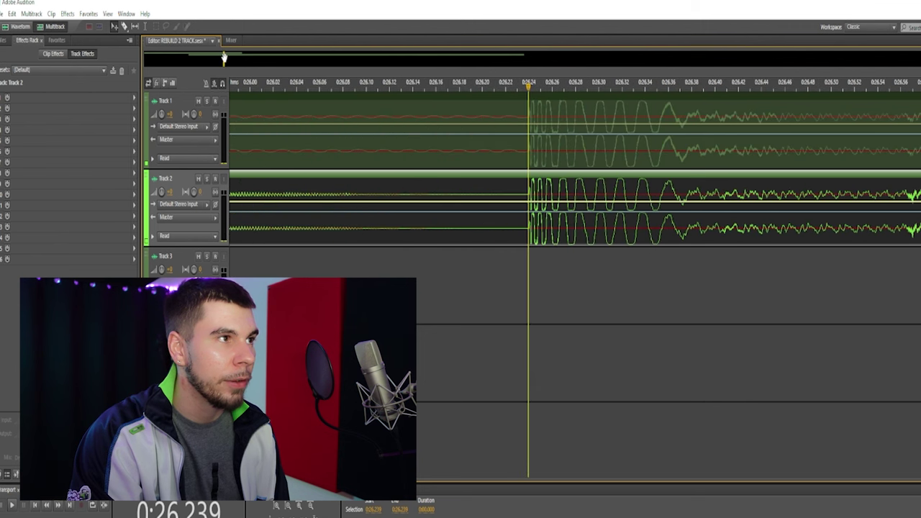
scroll(224, 63, up, 4)
scroll(224, 63, down, 3)
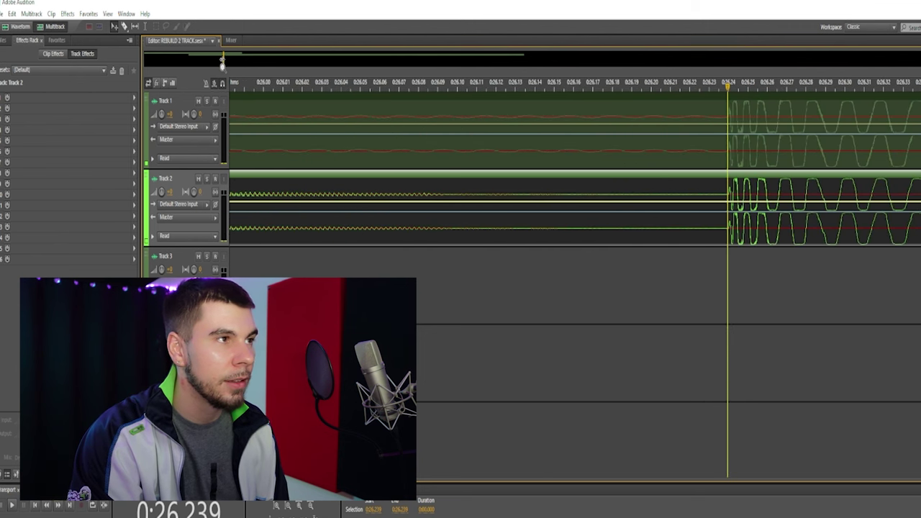
scroll(222, 64, up, 3)
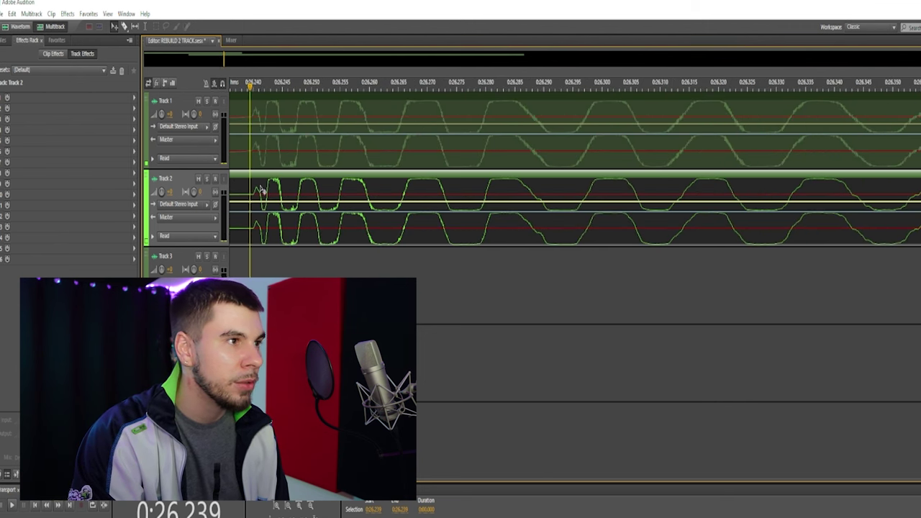
drag(249, 90, 252, 92)
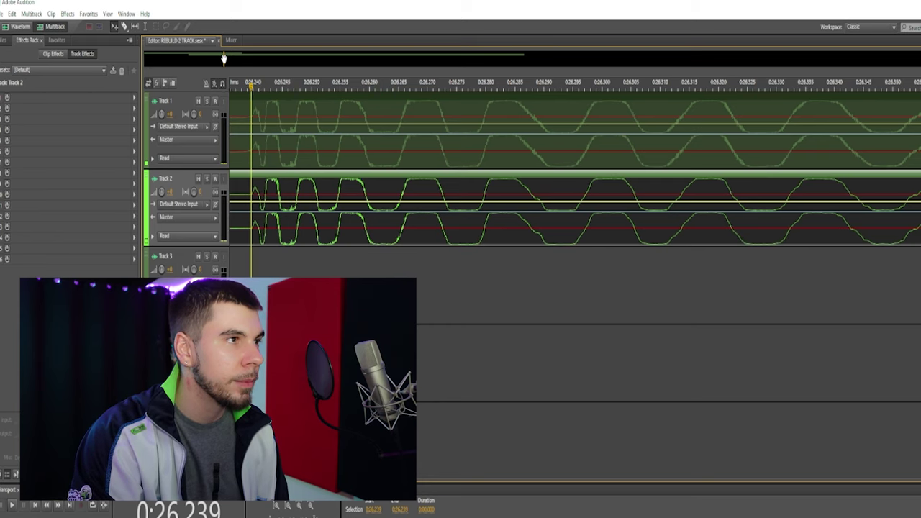
Move the Track 2 clip later so it starts at about 0:32
scroll(223, 59, down, 5)
drag(319, 61, 272, 59)
drag(298, 230, 618, 230)
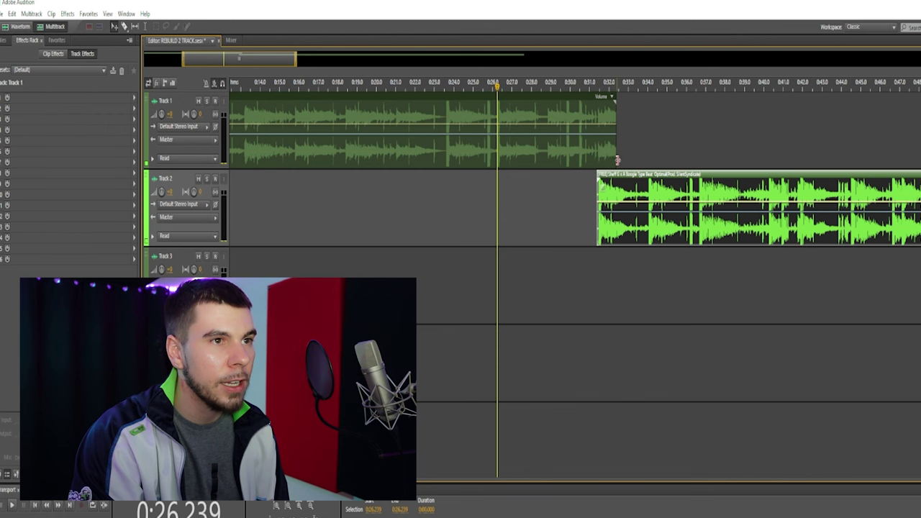
Shorten the first clip, place the chorus clip right after it on Track 1, and trim its start to join at 0:31.4
mouse_move(618, 160)
mouse_down()
mouse_move(597, 161)
mouse_move(608, 173)
mouse_up()
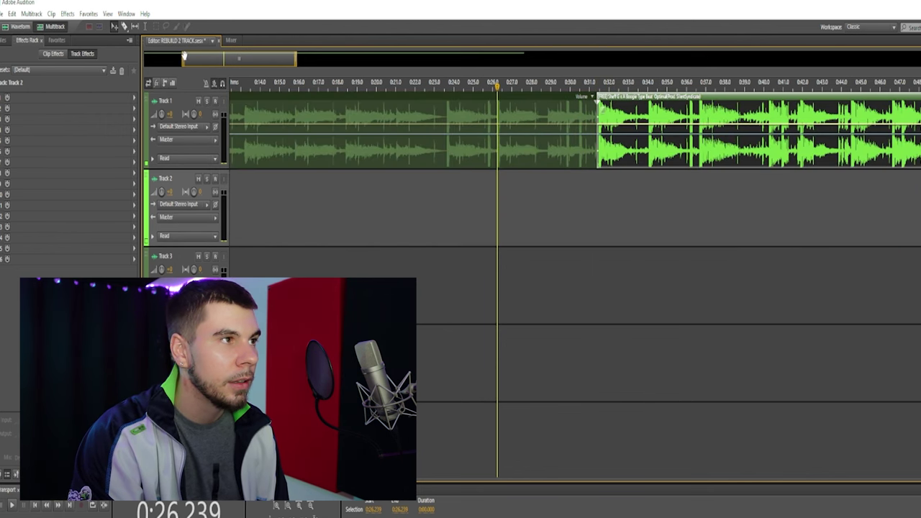
drag(184, 56, 234, 62)
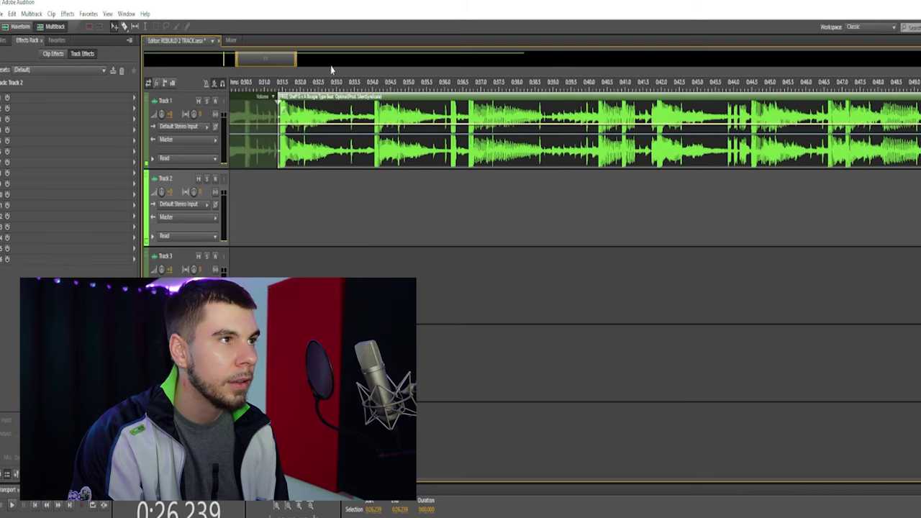
drag(296, 61, 252, 64)
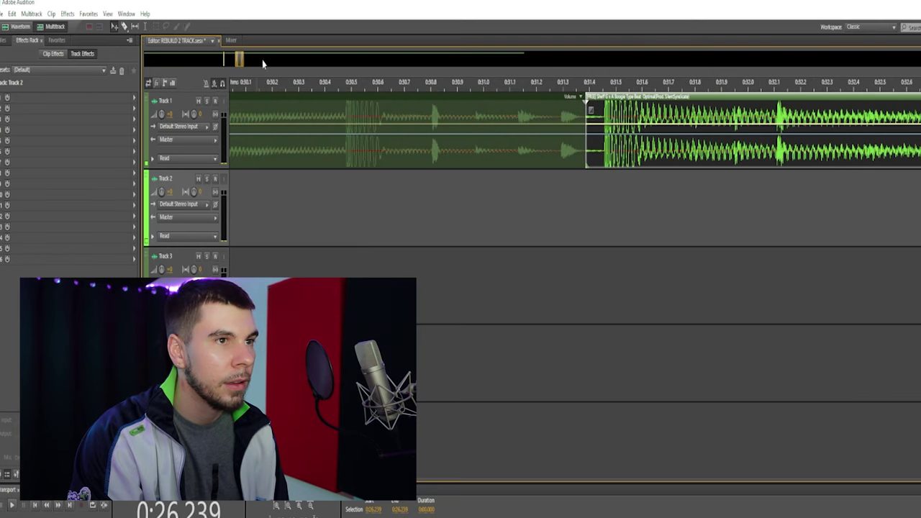
drag(586, 165, 598, 172)
drag(238, 59, 317, 61)
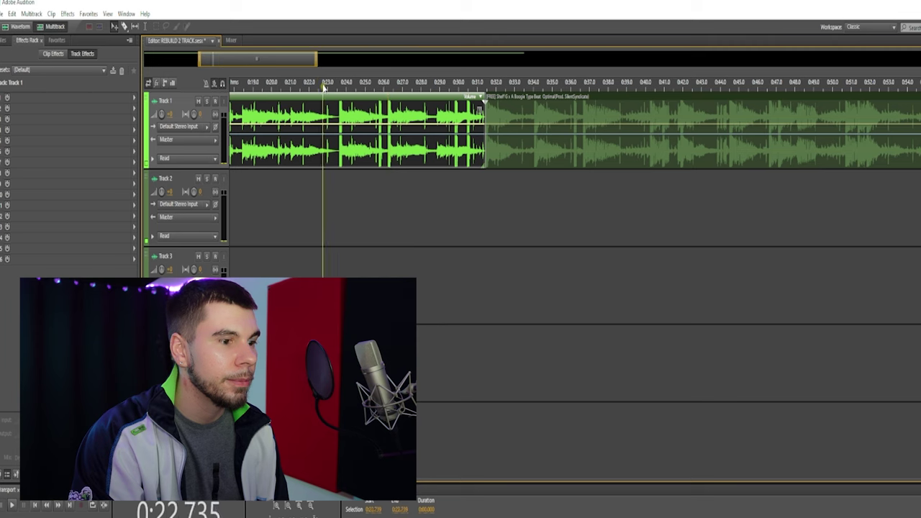
key(space)
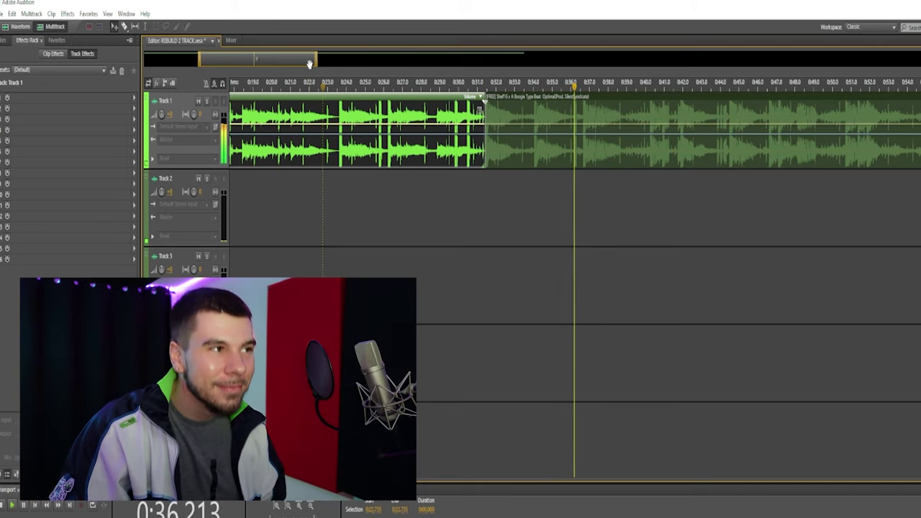
drag(317, 59, 443, 59)
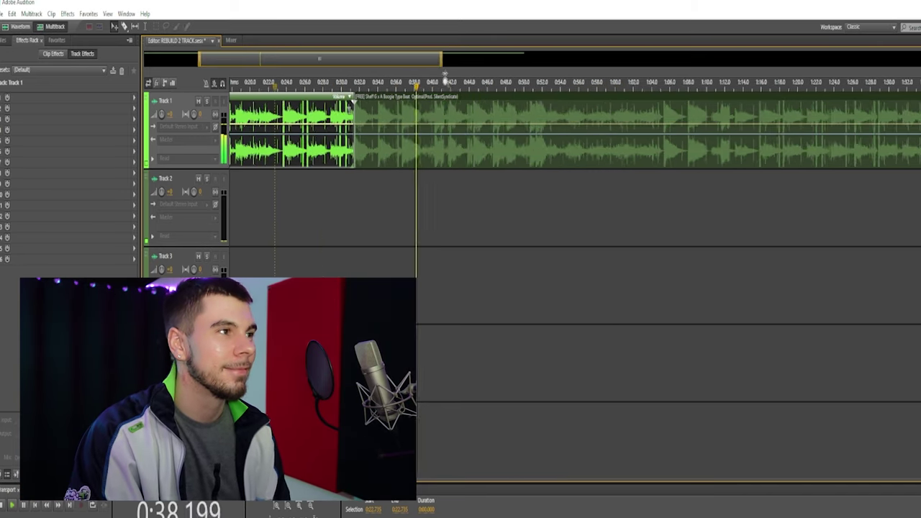
key(space)
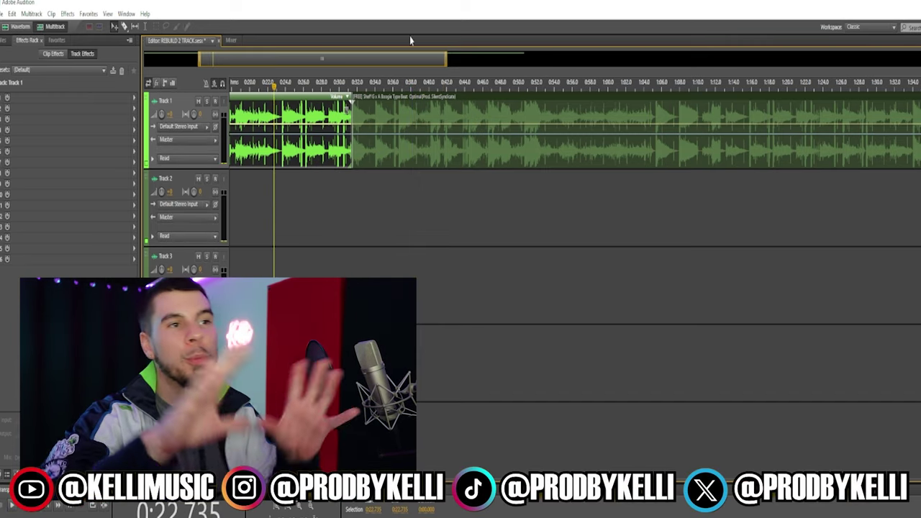
scroll(508, 57, down, 3)
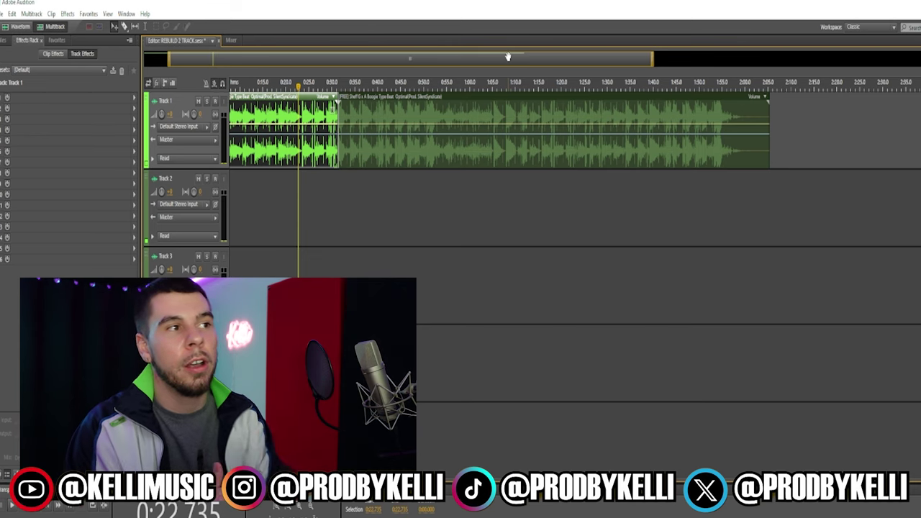
drag(508, 56, 484, 57)
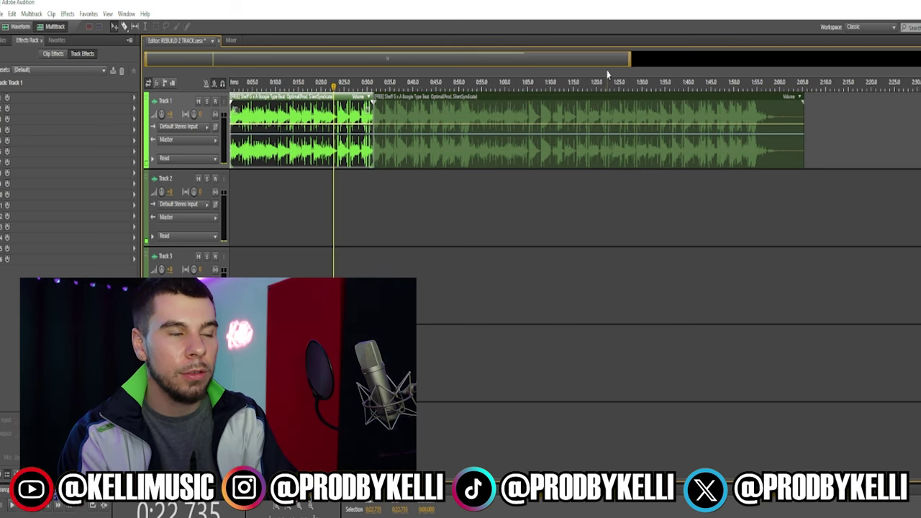